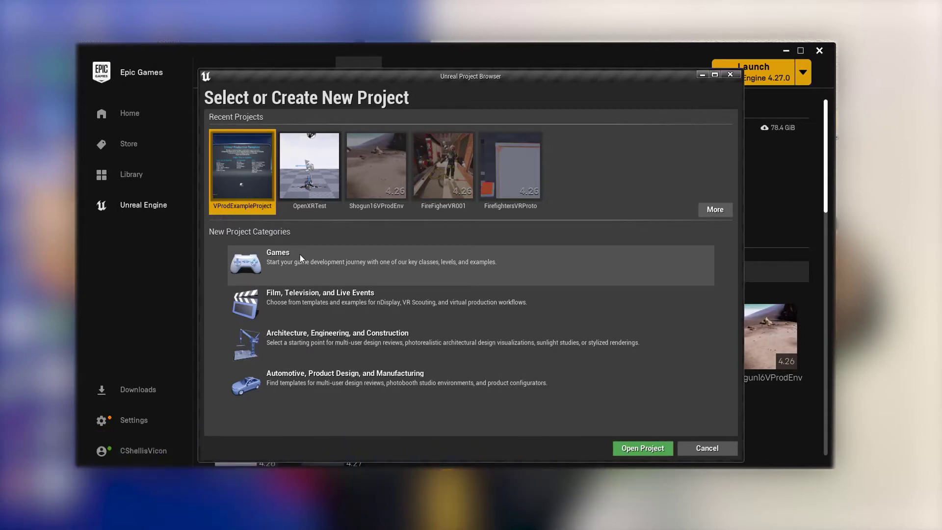
Step: Create a Virtual Production project named VProdExample from the Film, Television and Live Events templates
click(319, 294)
double_click(350, 302)
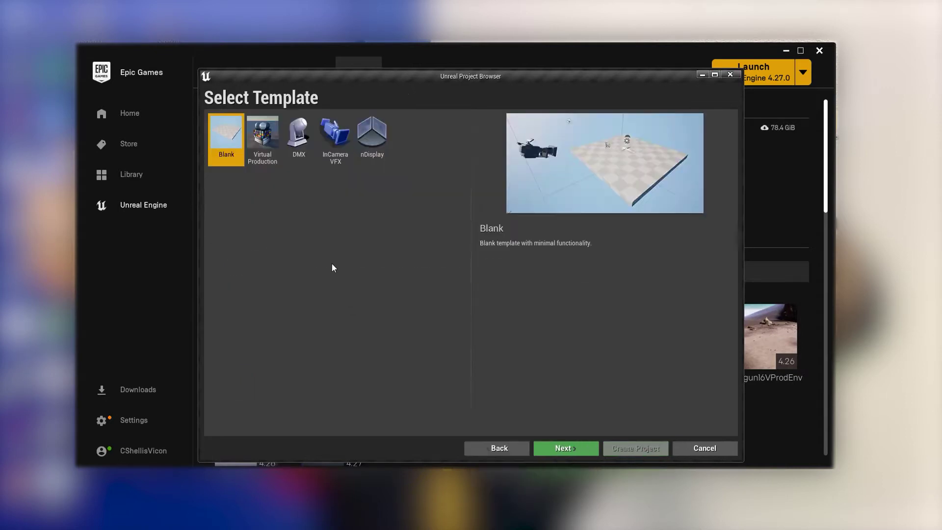
click(264, 129)
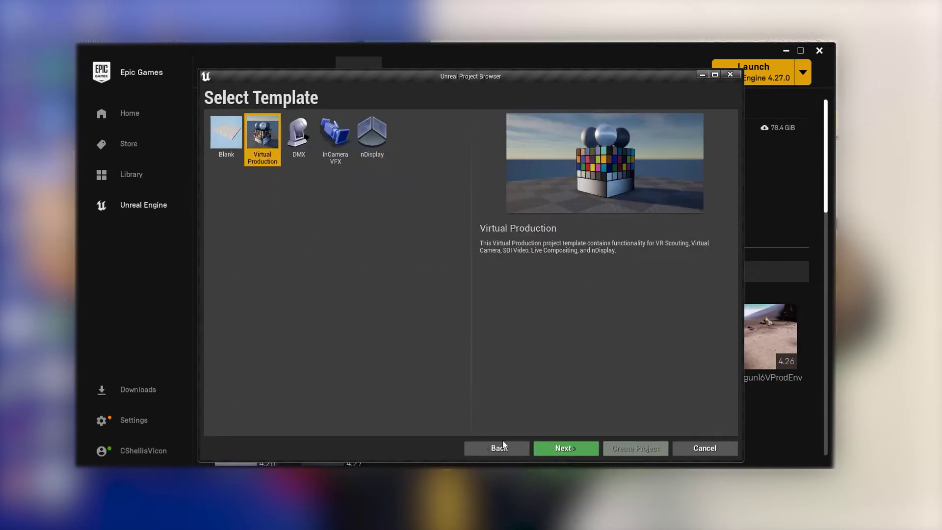
click(568, 448)
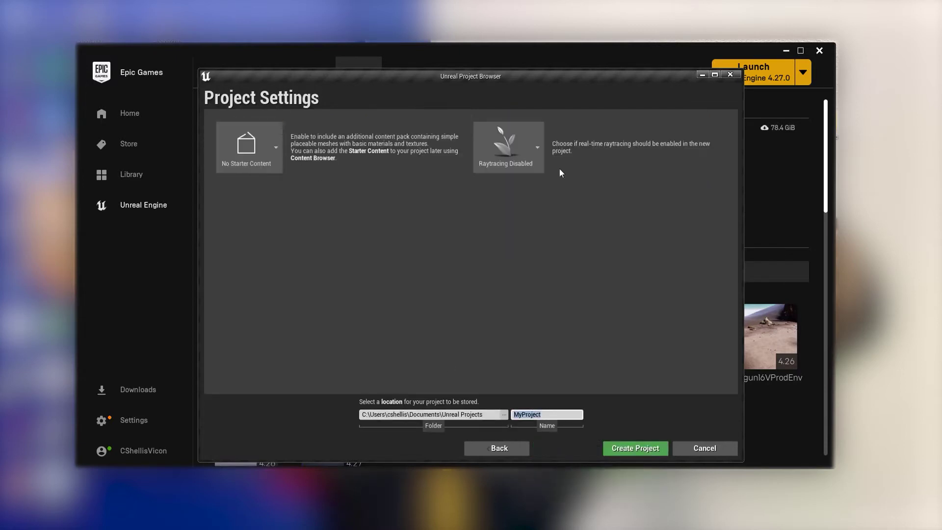
text(VProdExample)
click(630, 449)
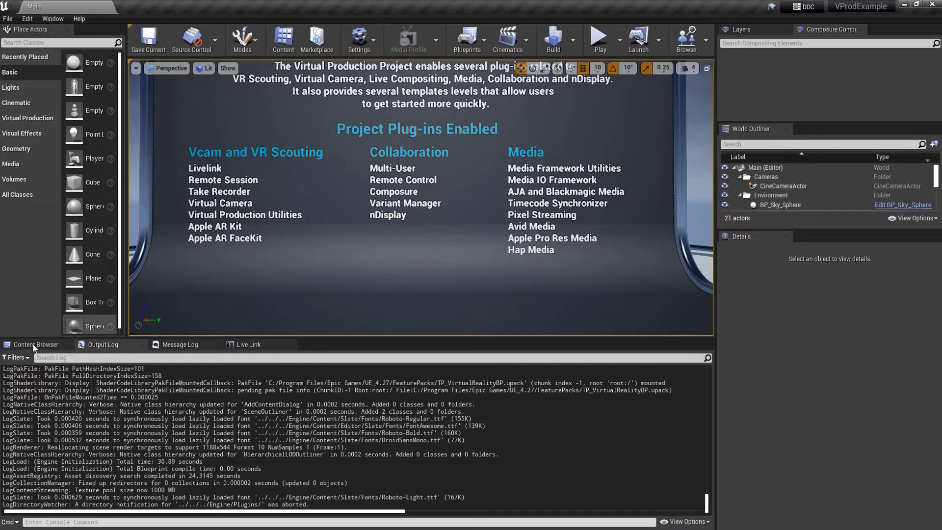
Step: Load the LiveComp level from VprodProject > Maps and open the MediaImageSeq media player asset
click(36, 344)
click(8, 376)
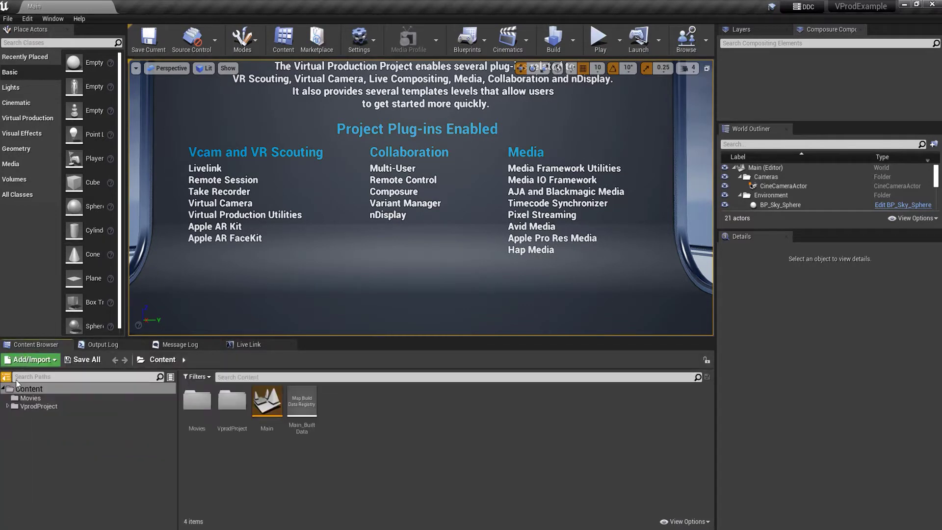
click(5, 408)
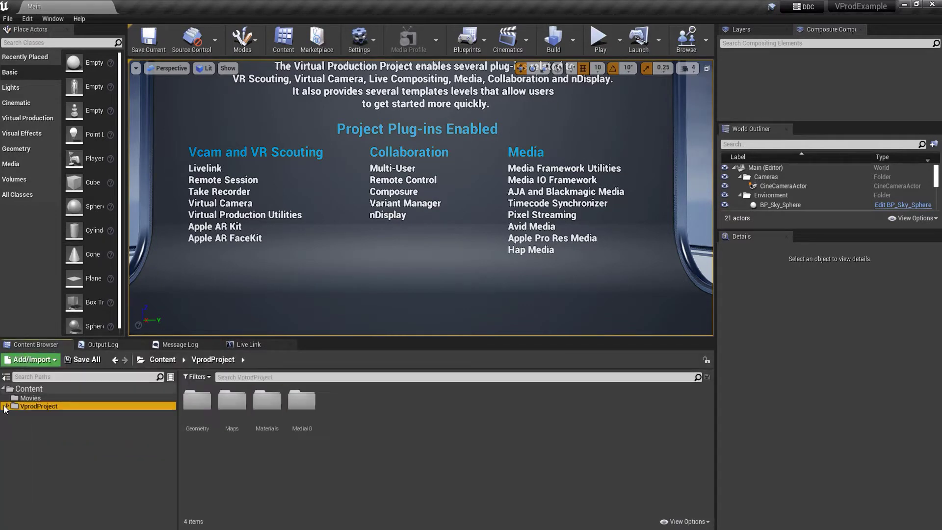
double_click(232, 401)
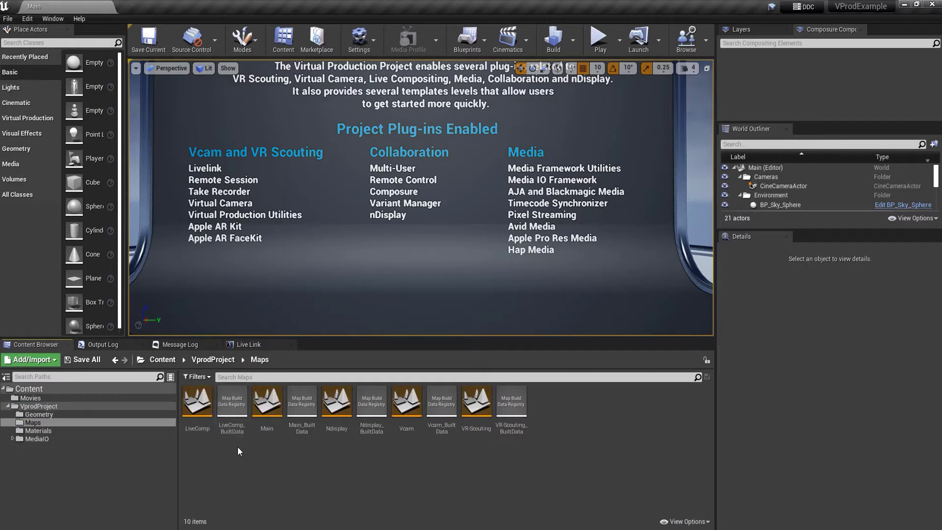
double_click(204, 416)
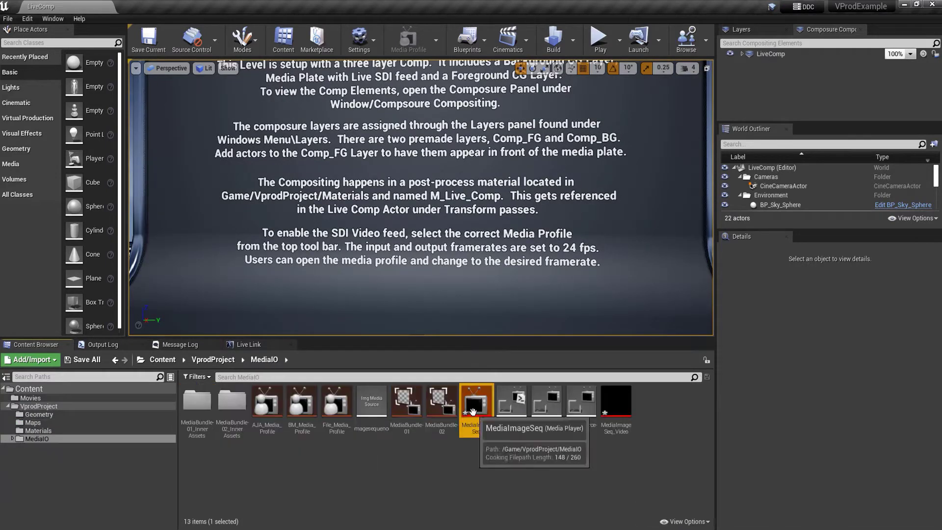
double_click(473, 411)
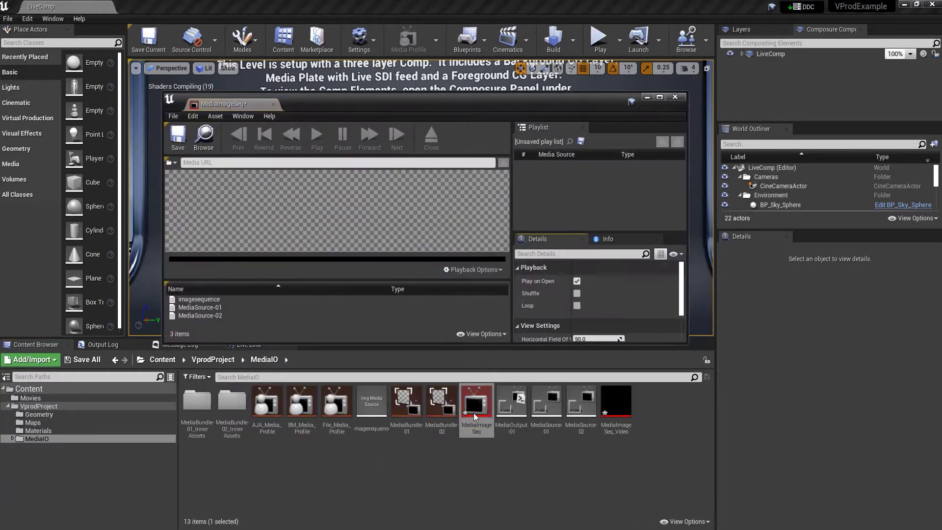
Step: Dock and save MediaImageSeq, play the imagesequence green-screen footage, then return to LiveComp
drag(223, 104, 148, 7)
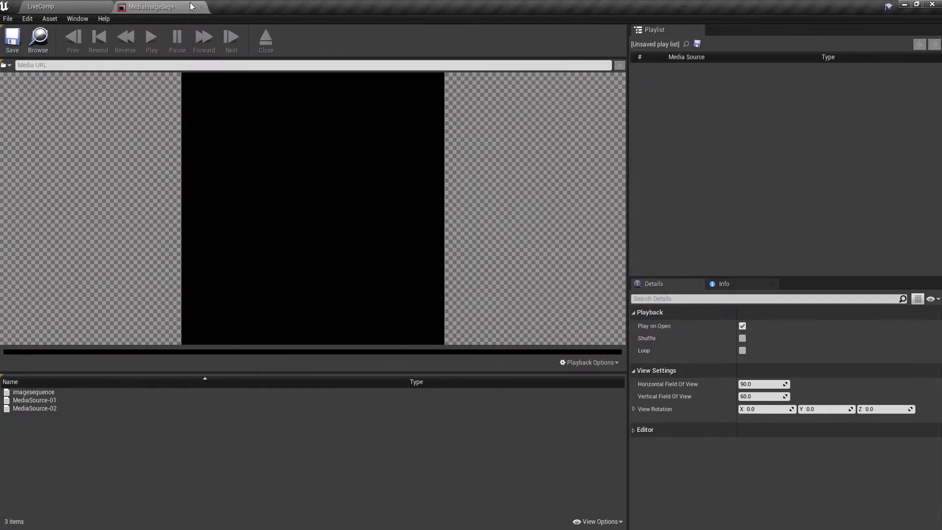
click(6, 44)
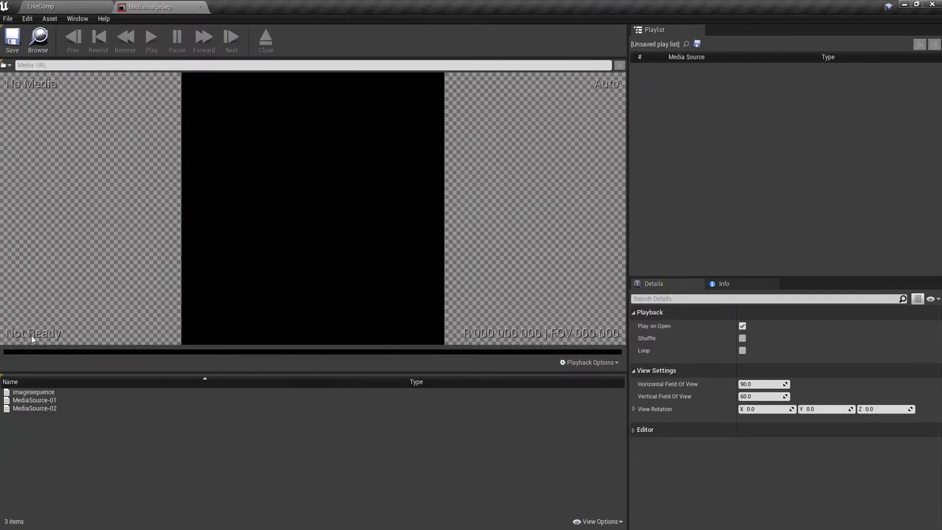
double_click(43, 392)
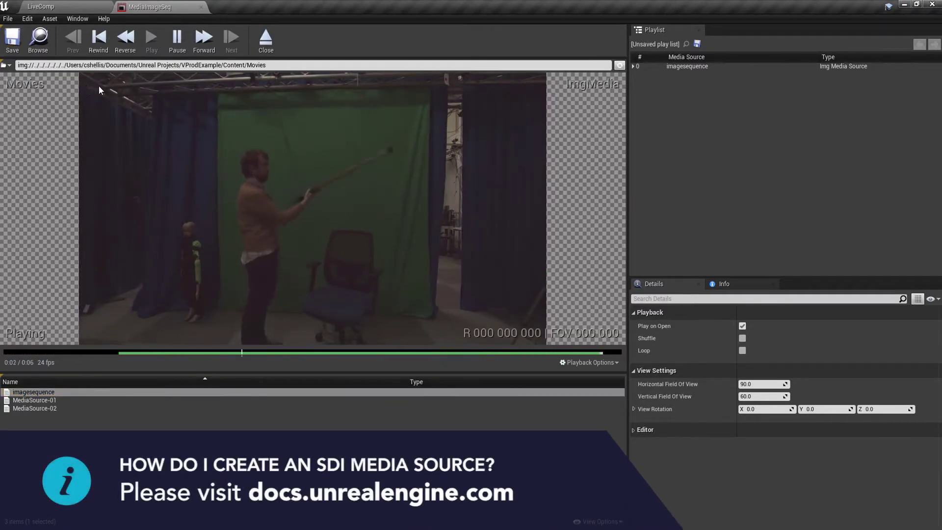
click(61, 7)
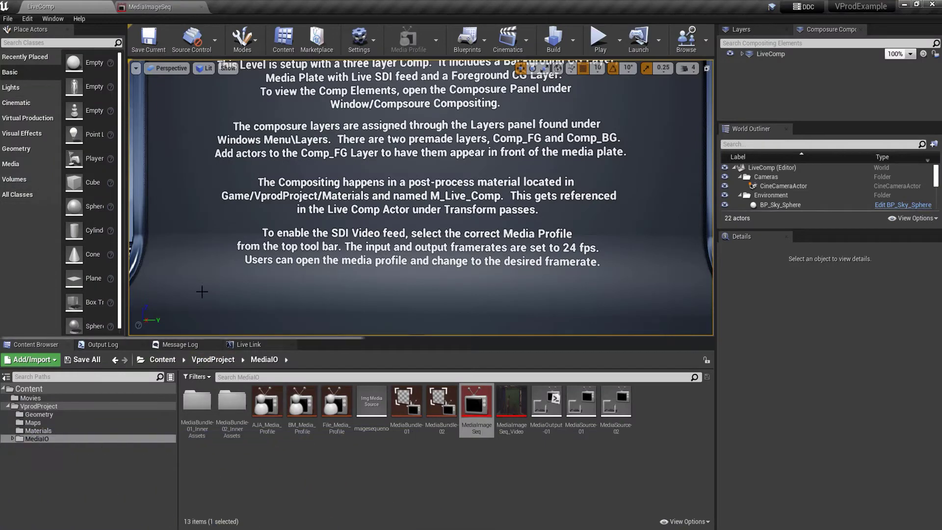
Step: Add a Vicon Data Stream Live Link source at localhost, port 801
click(258, 343)
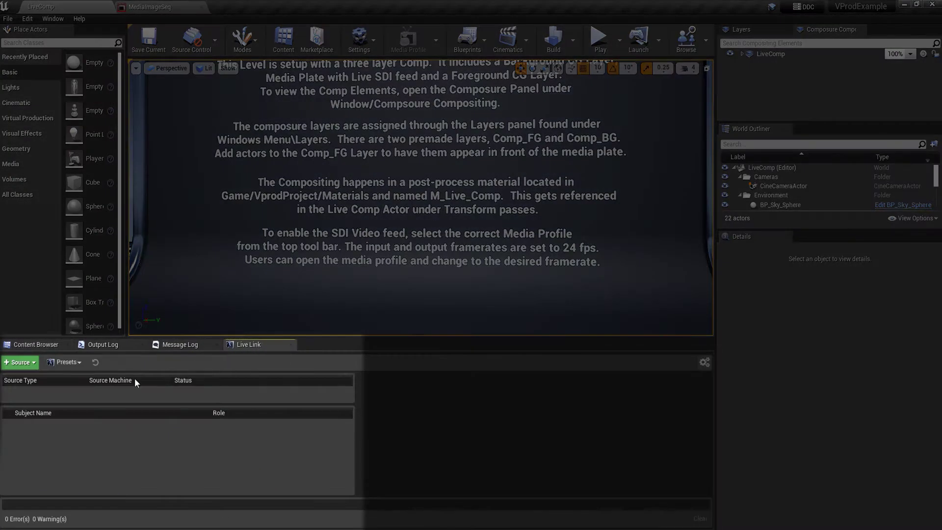
click(32, 364)
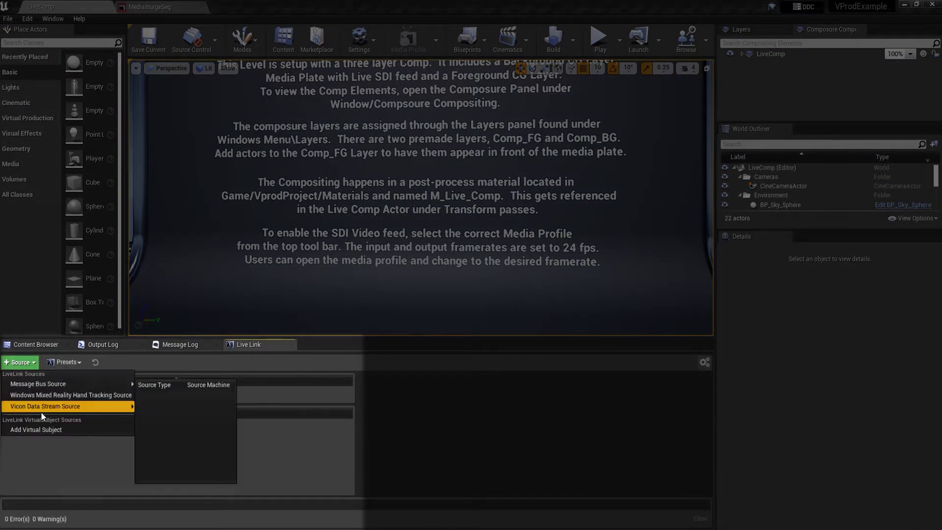
mouse_move(49, 411)
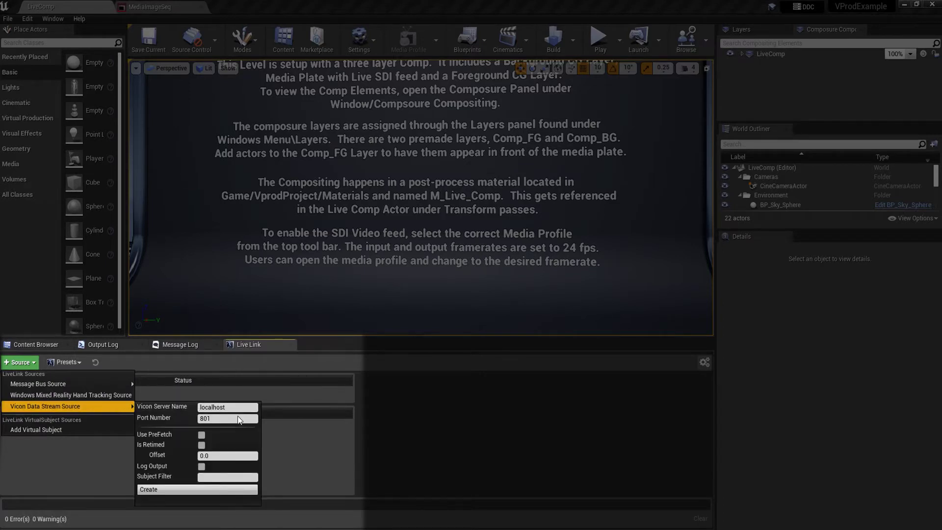
click(199, 490)
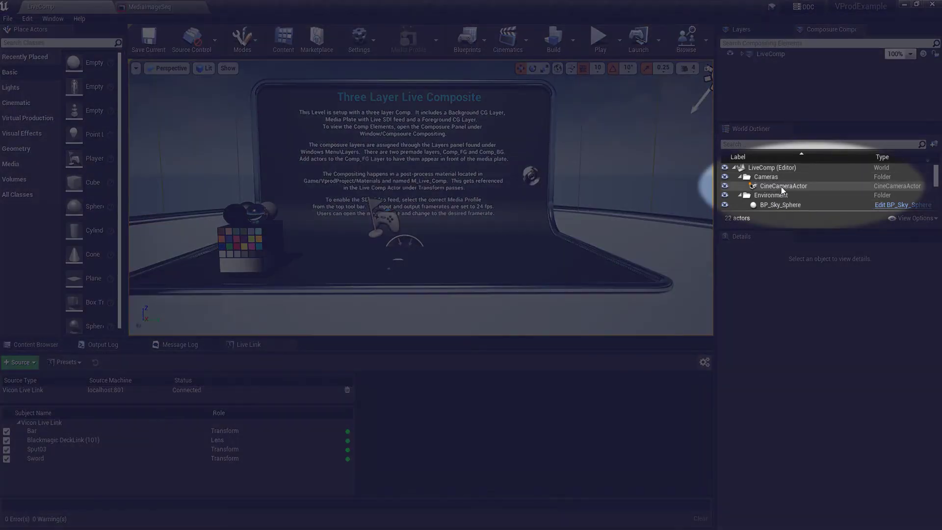
Step: Add a Live Link Controller component with its default name to the CineCameraActor
click(783, 186)
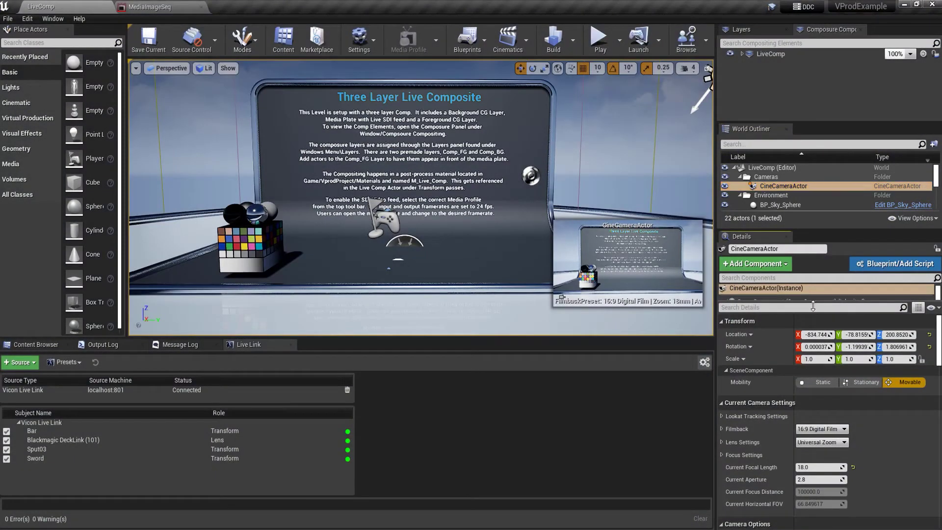
drag(816, 303, 816, 341)
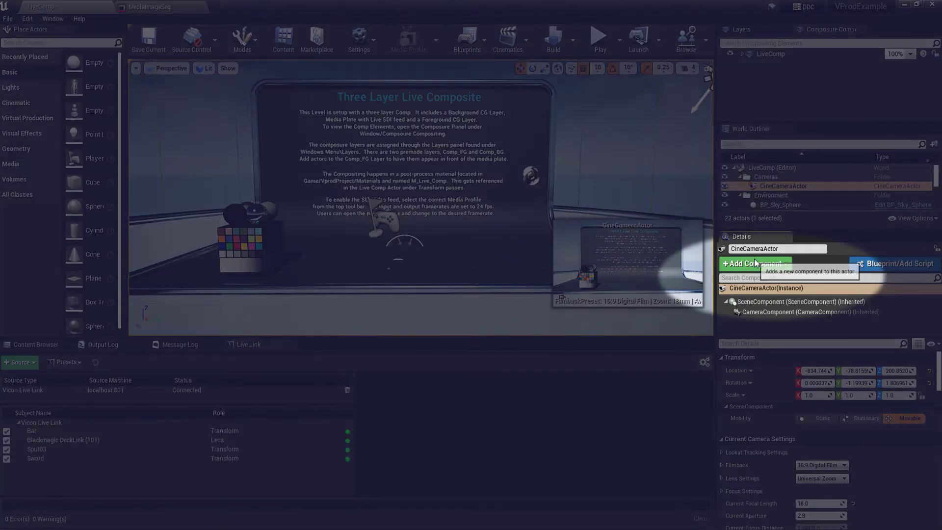
click(754, 260)
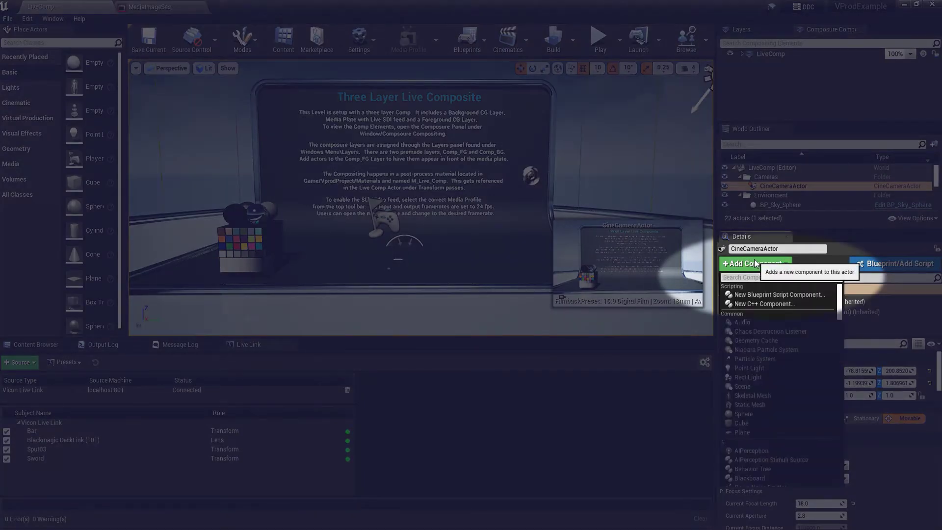
text(live l)
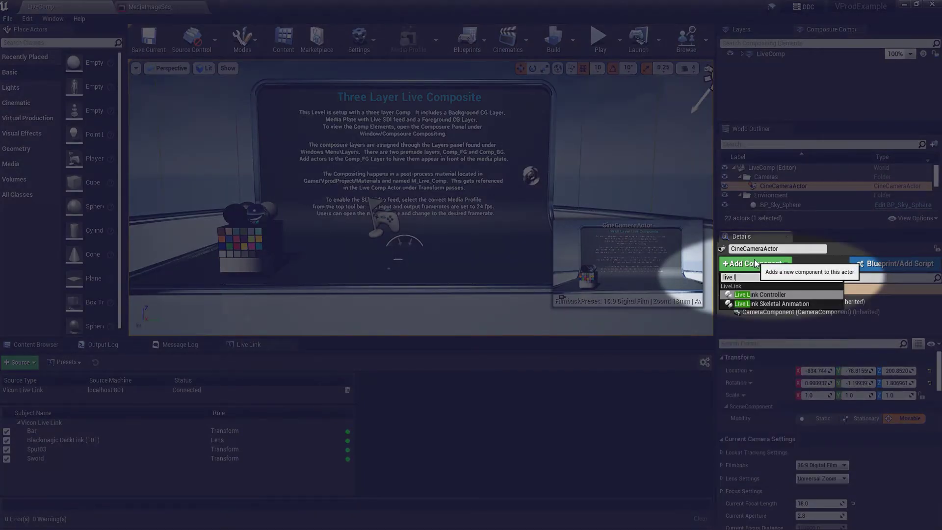
click(779, 295)
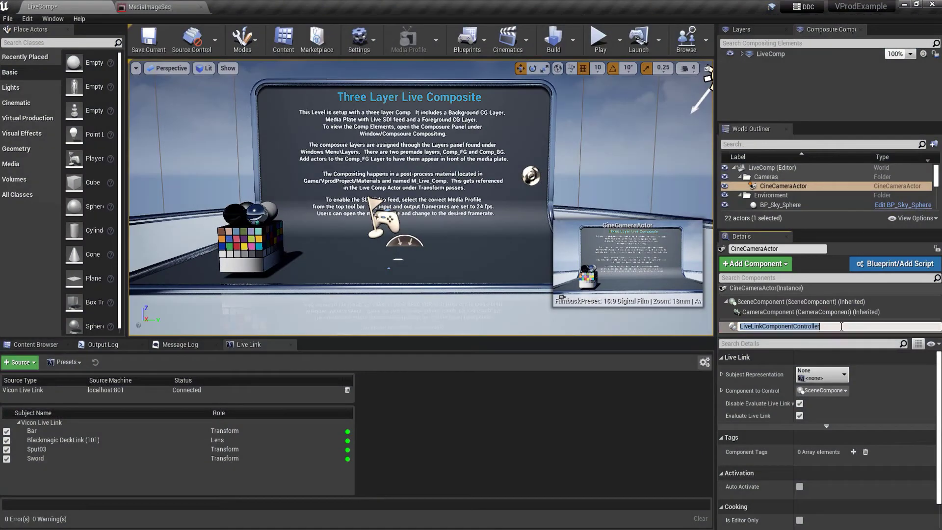
key(Return)
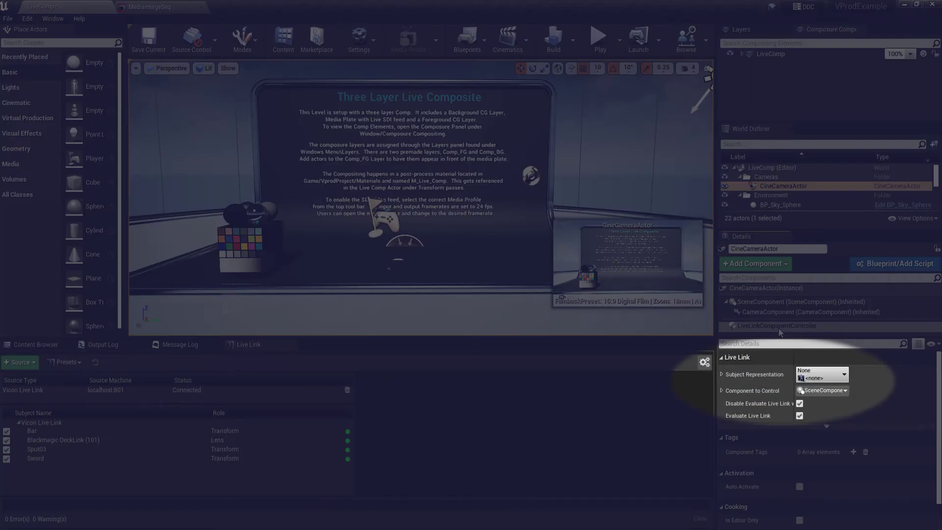
Step: Set the controller's Subject Representation to Blackmagic DeckLink (101)
click(779, 326)
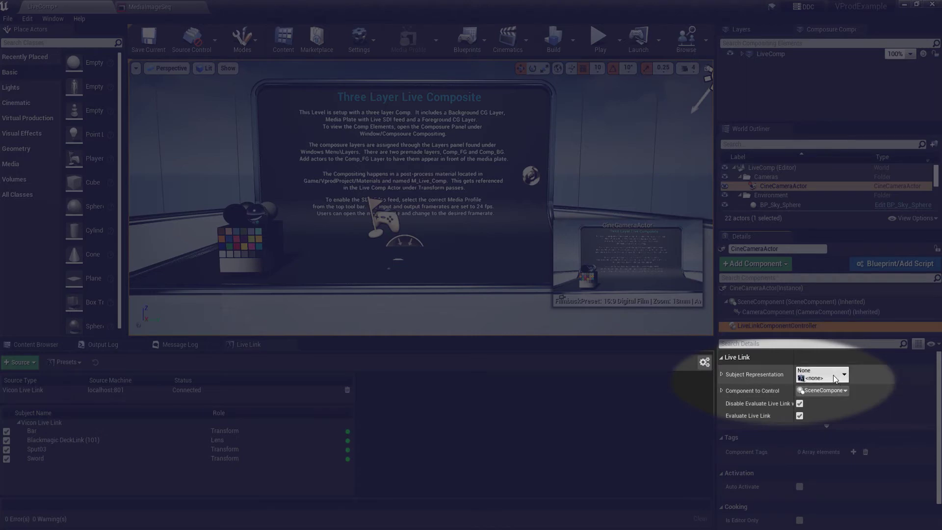
click(835, 375)
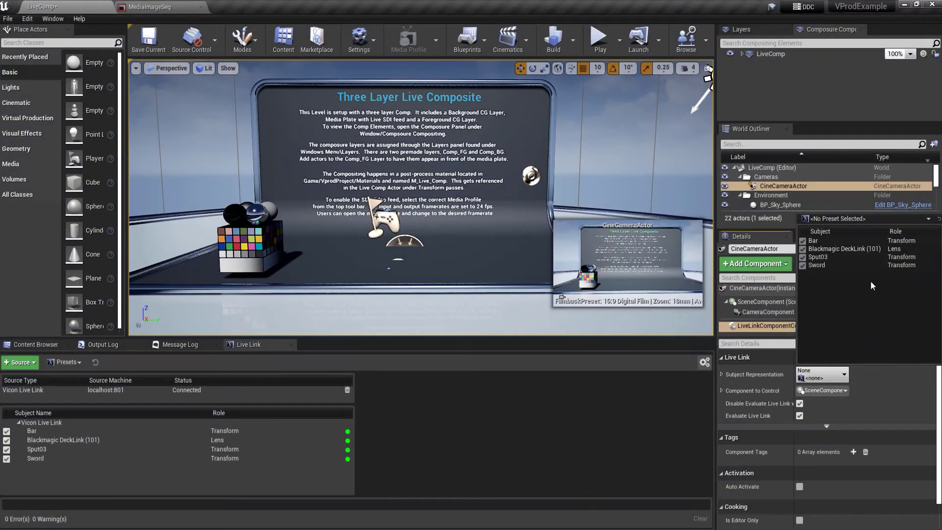
click(864, 250)
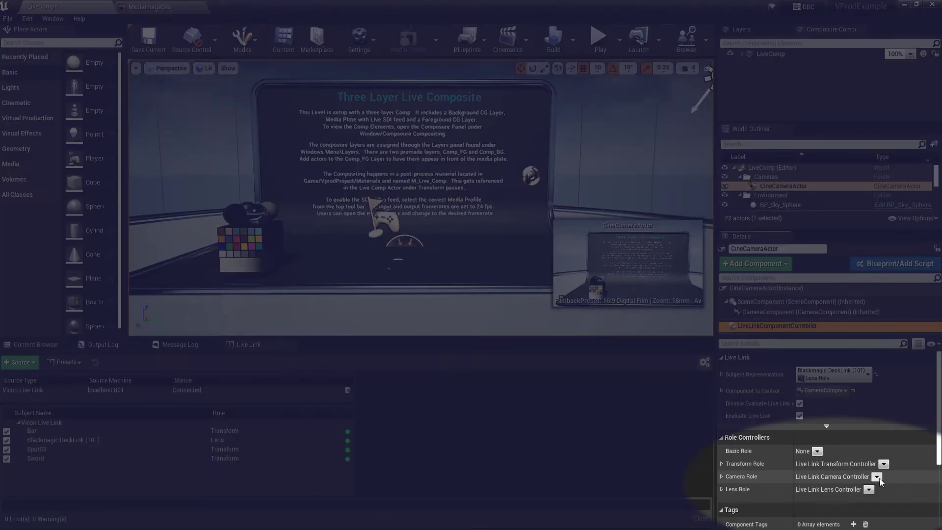
Step: Set the controller's Camera Role to Live Link Vicon Camera Controller
click(877, 477)
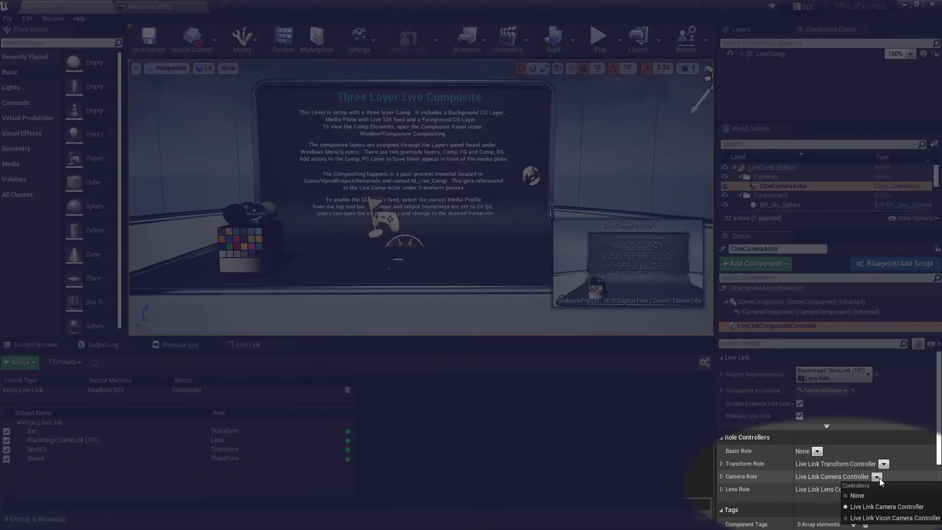
click(878, 518)
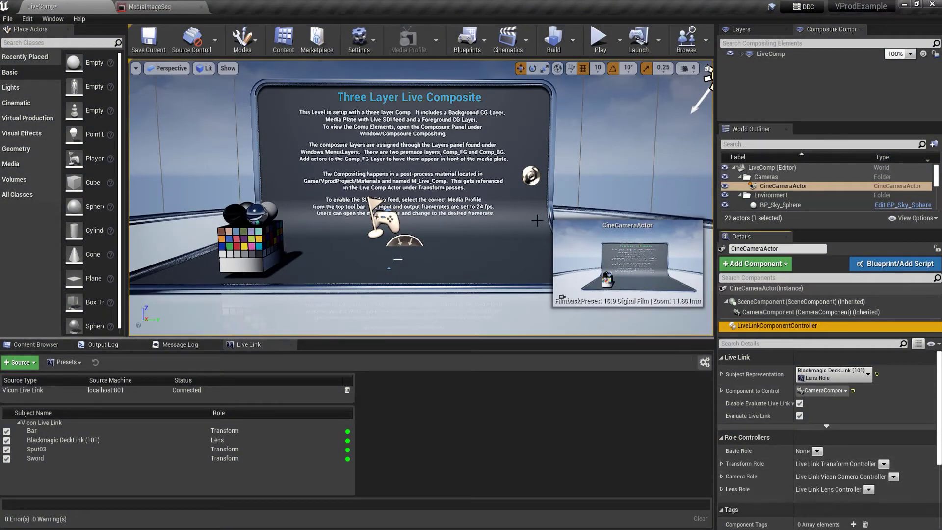
Step: Set the CineCameraActor filmback to 21.12 mm sensor width and 11.88 mm sensor height
click(761, 288)
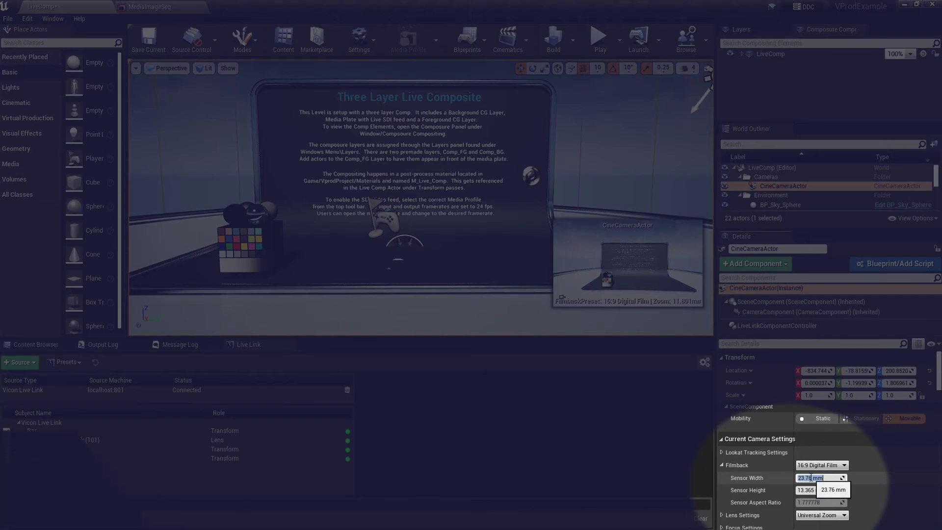
text(21)
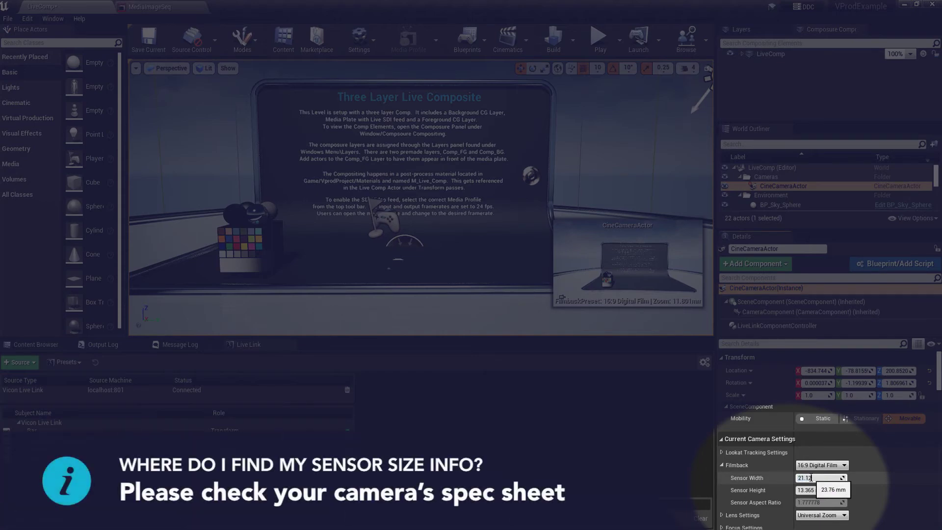
text(.12)
key(Tab)
text(11.8)
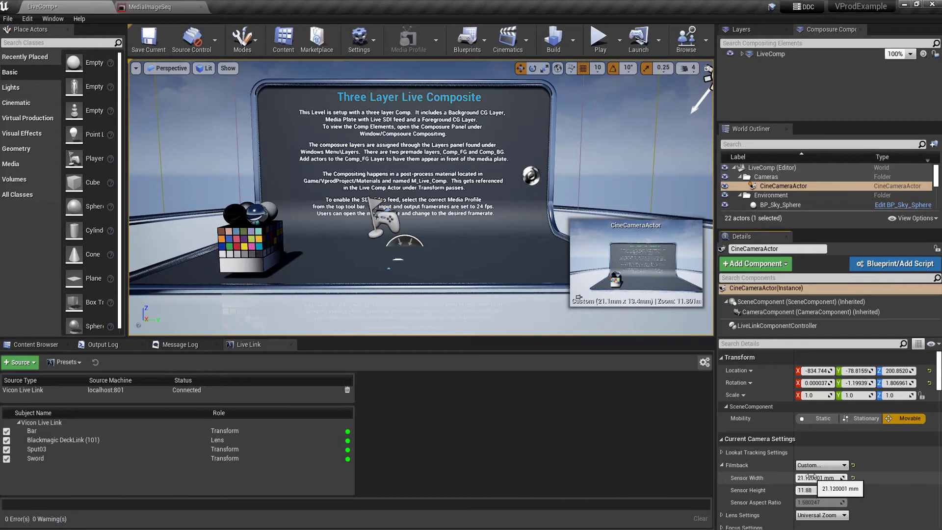
key(Return)
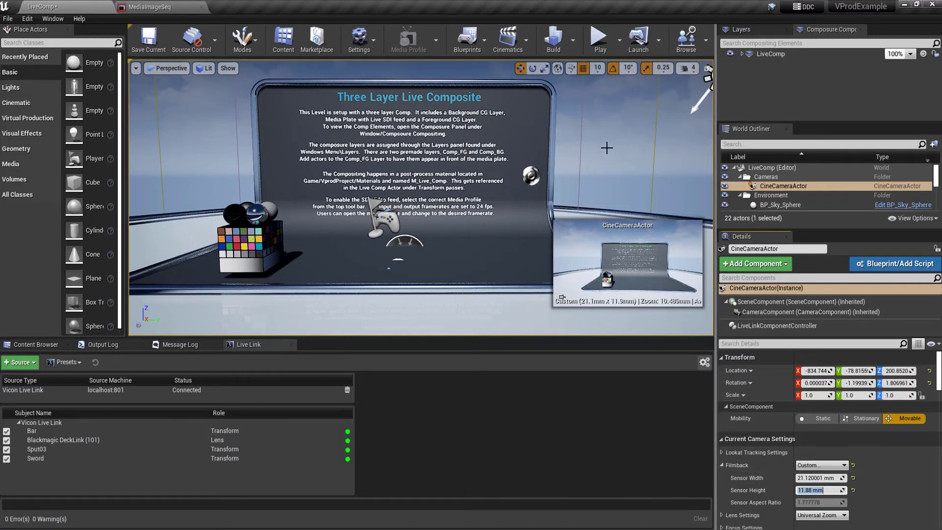
Step: Drop the Katana skeletal mesh into the level and set its location to 0, 0, 0
click(742, 54)
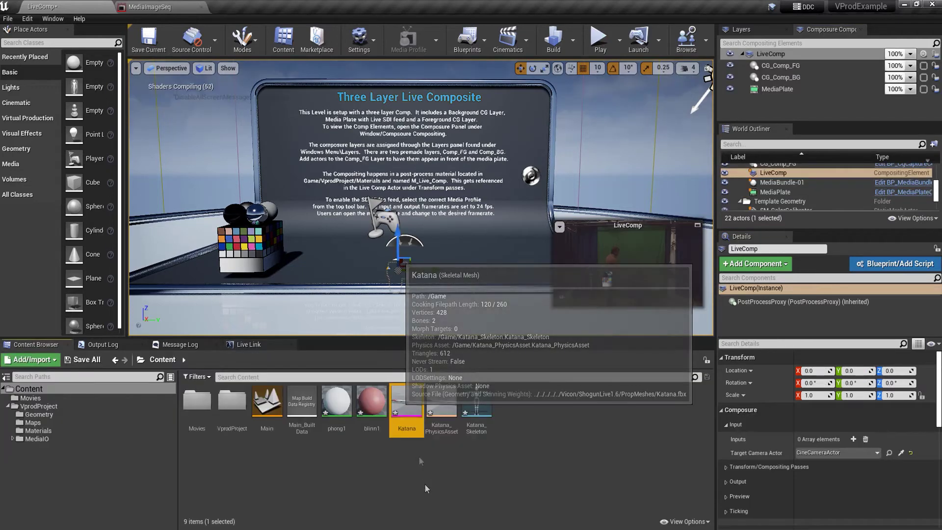
drag(398, 400, 427, 273)
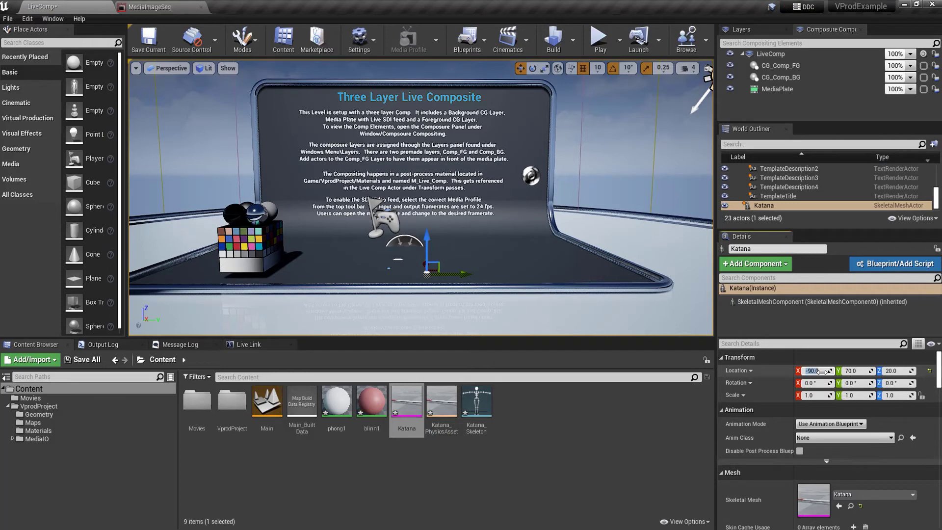
key(Tab)
text(0)
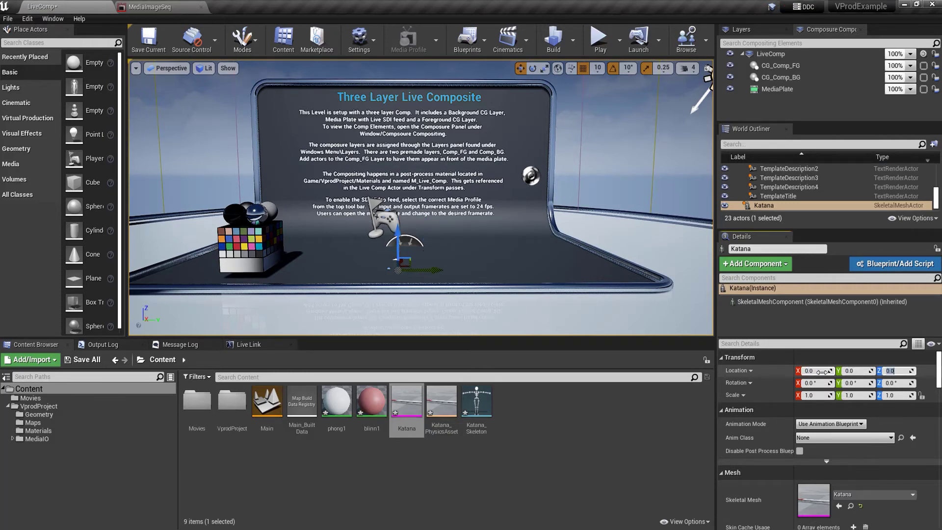
Step: Drive the Katana's Live Link controller from the Sword subject and view it up close
click(822, 374)
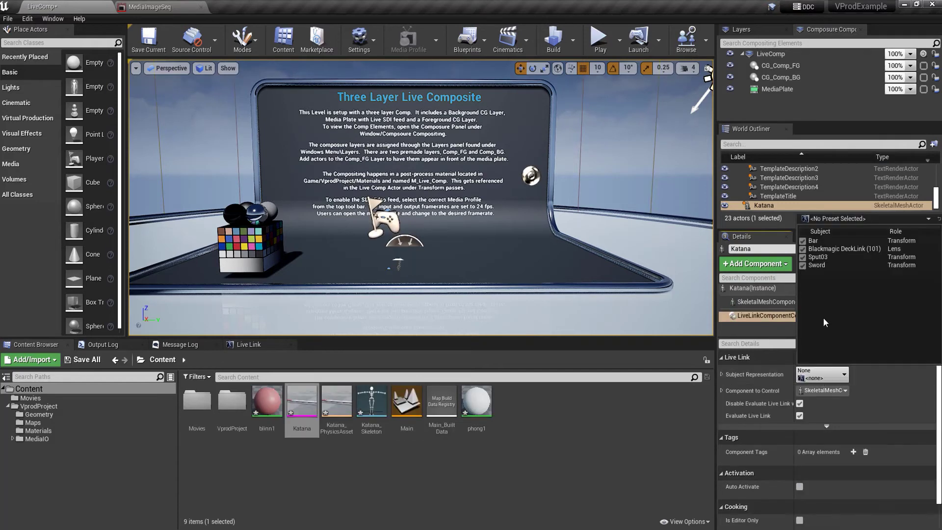
click(820, 265)
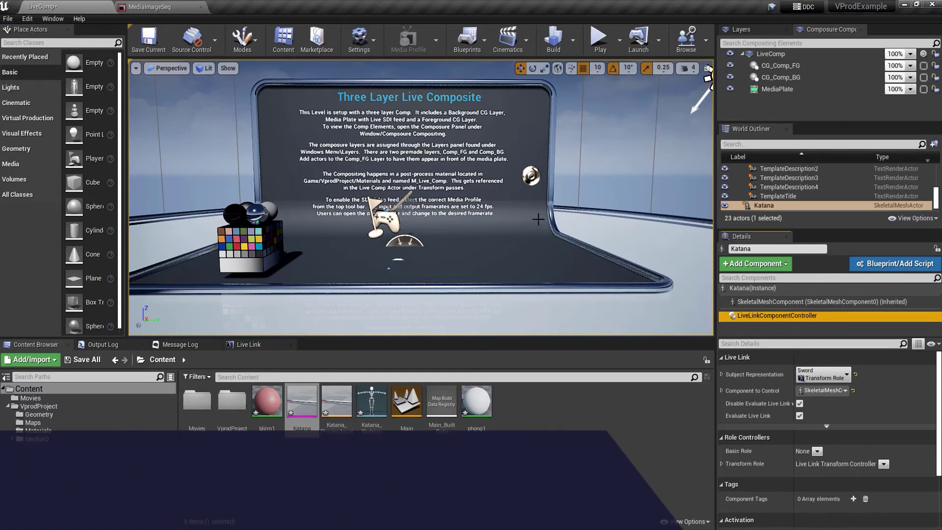
right_drag(530, 218, 532, 239)
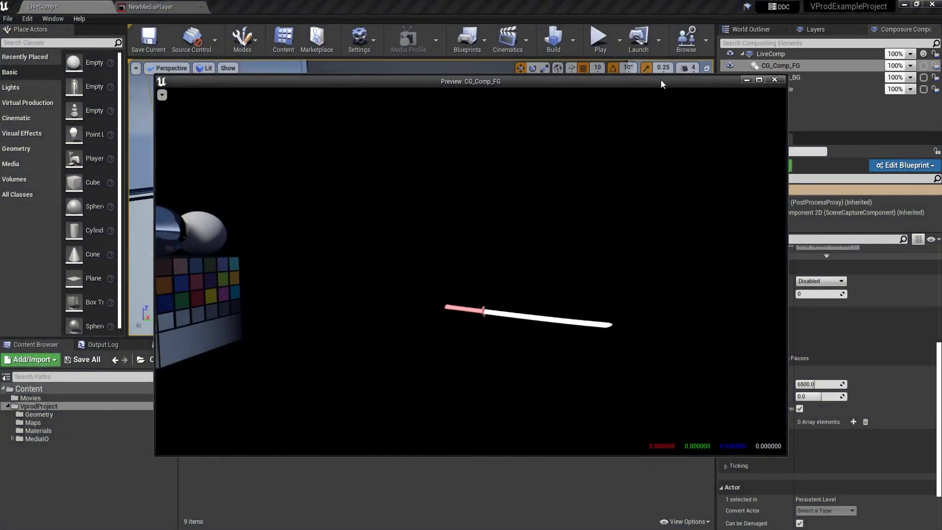
Step: Enable Apply Distortion under LensDistortion in the CG_Comp_FG layer's Composure settings
drag(661, 83, 552, 75)
scroll(820, 325, down, 3)
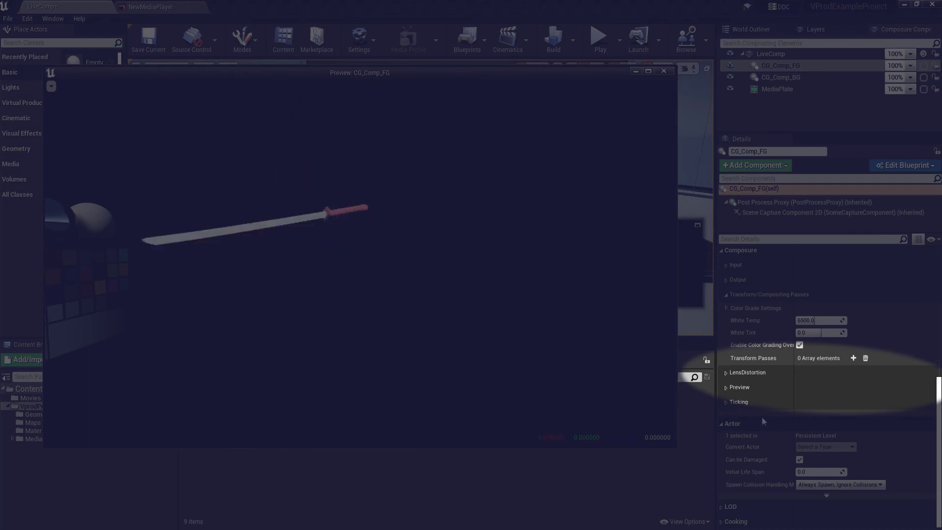
click(746, 372)
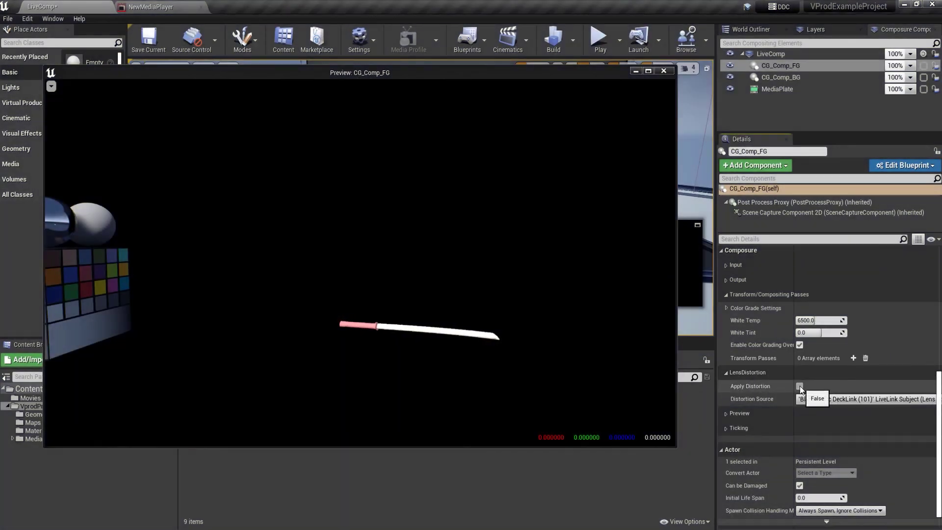
click(800, 385)
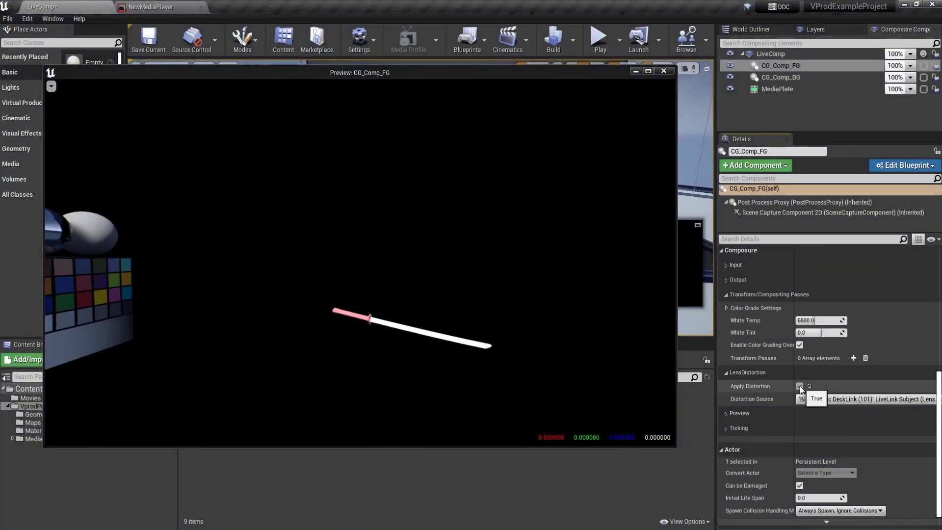